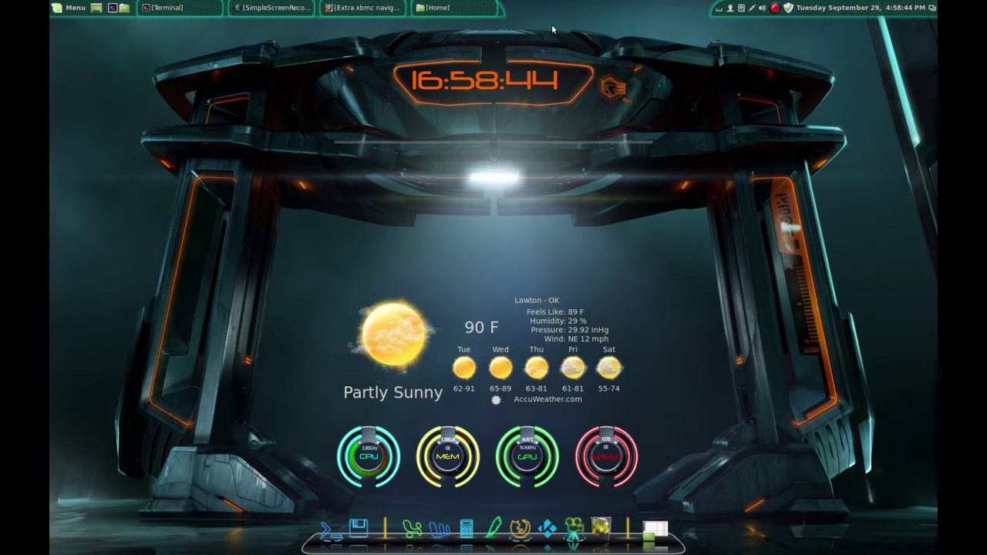
Open the sounds folder of the skin.ccm.silencerom add-on under .kodi/addons in the home directory.
left_click(459, 11)
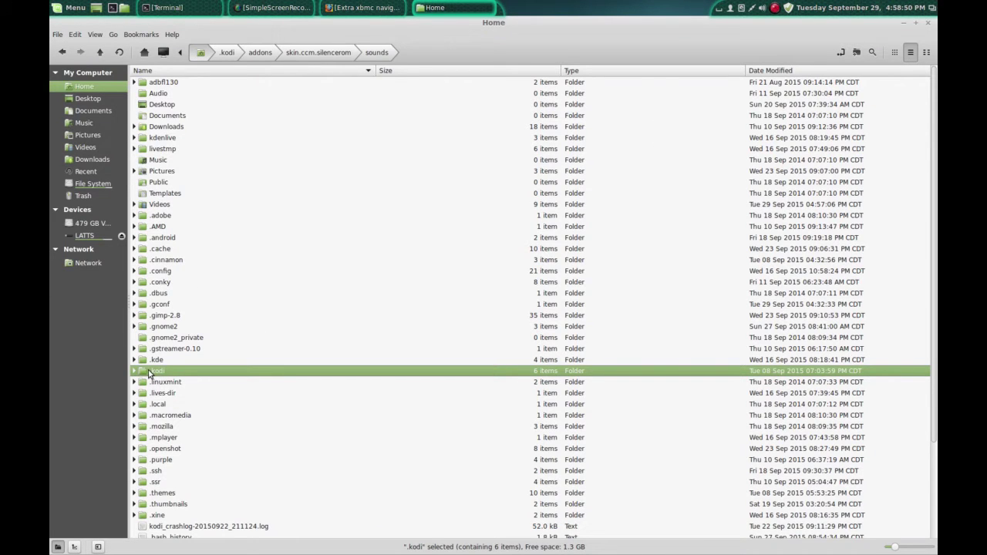
double_click(147, 373)
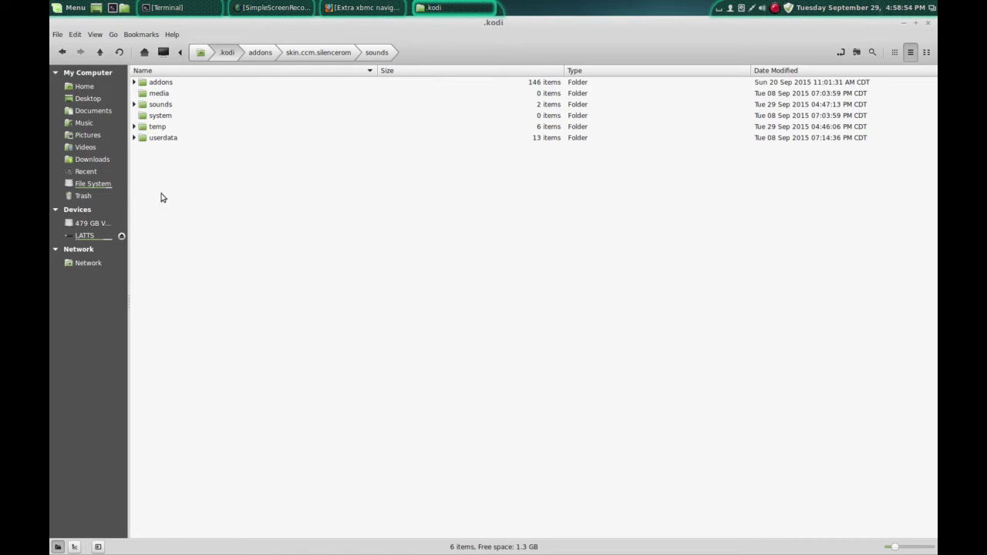
double_click(158, 83)
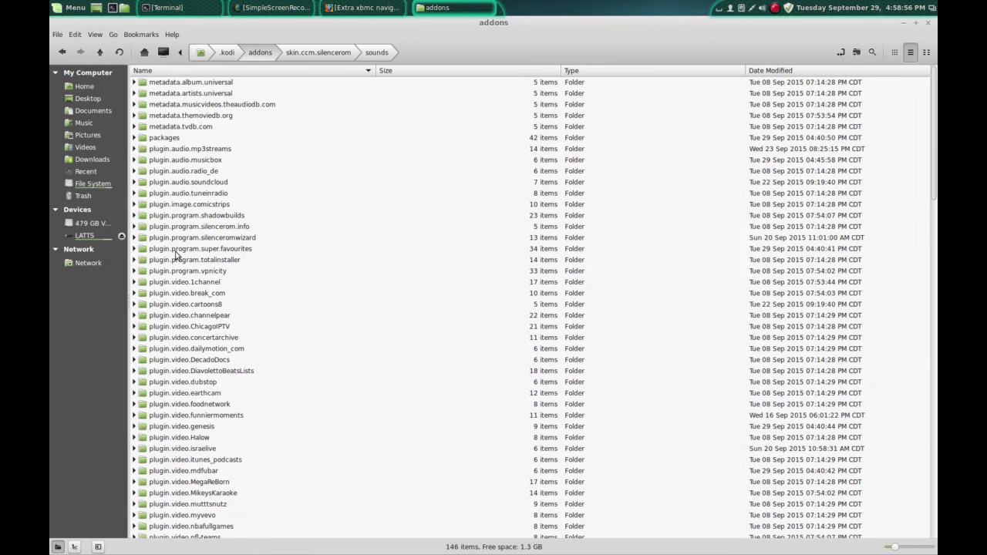
scroll(193, 363, "down", 10)
scroll(186, 363, "down", 15)
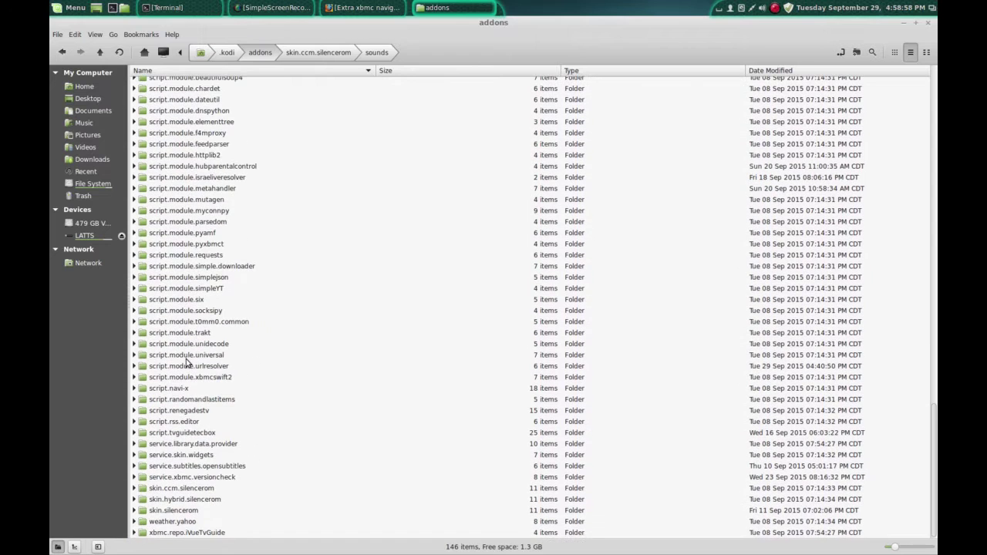
left_click(185, 489)
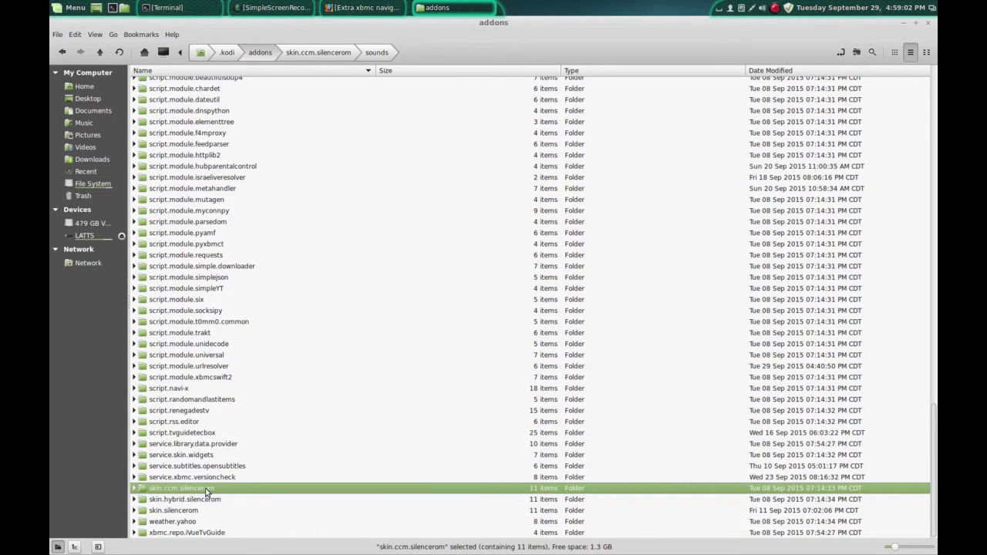
double_click(206, 490)
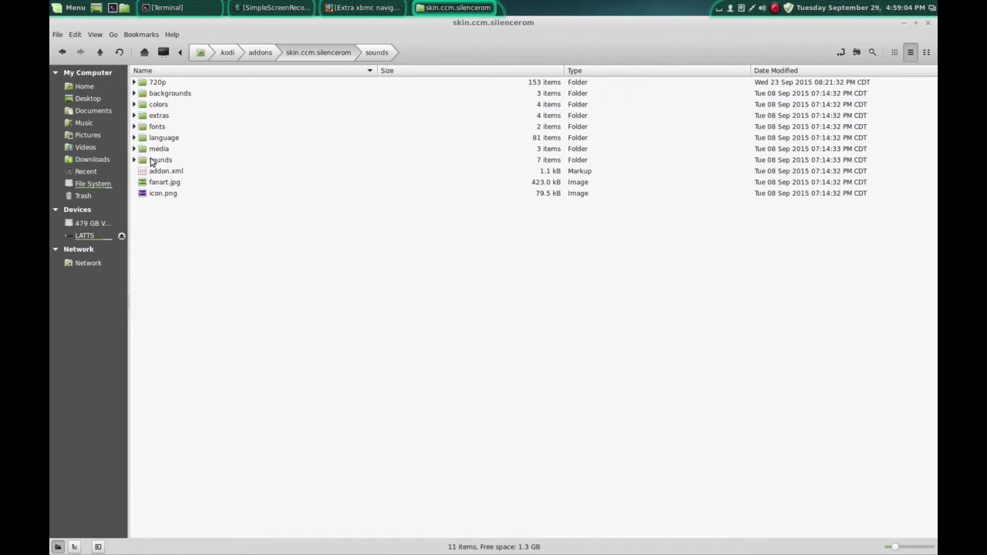
double_click(154, 160)
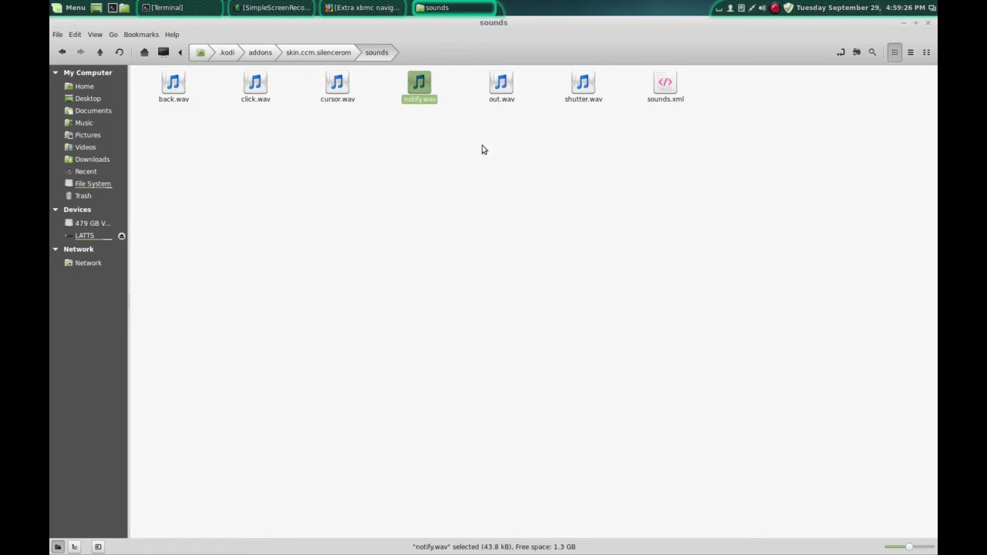
left_click(273, 143)
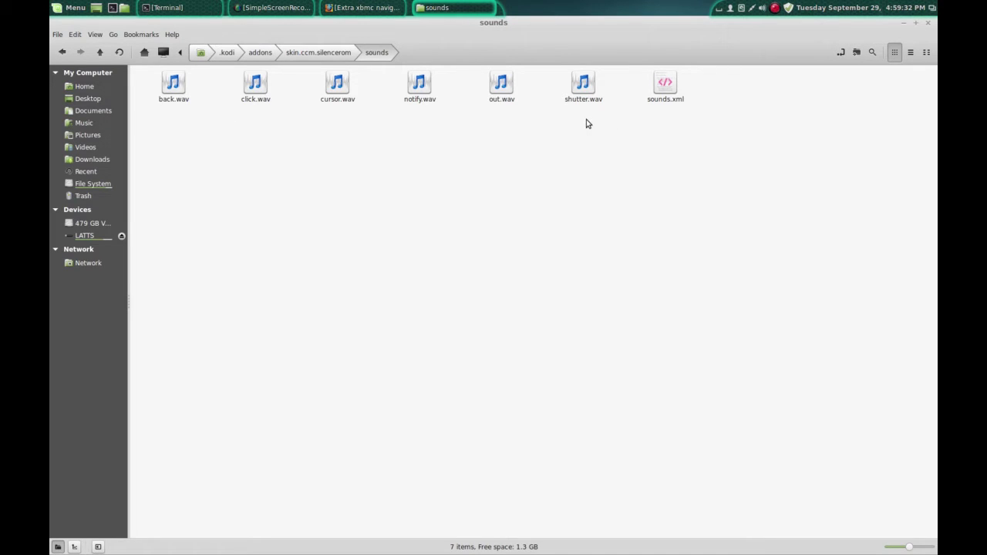
Open sounds.xml in the text editor, inspect the sound file assigned to the left action, and close the editor.
right_click(667, 86)
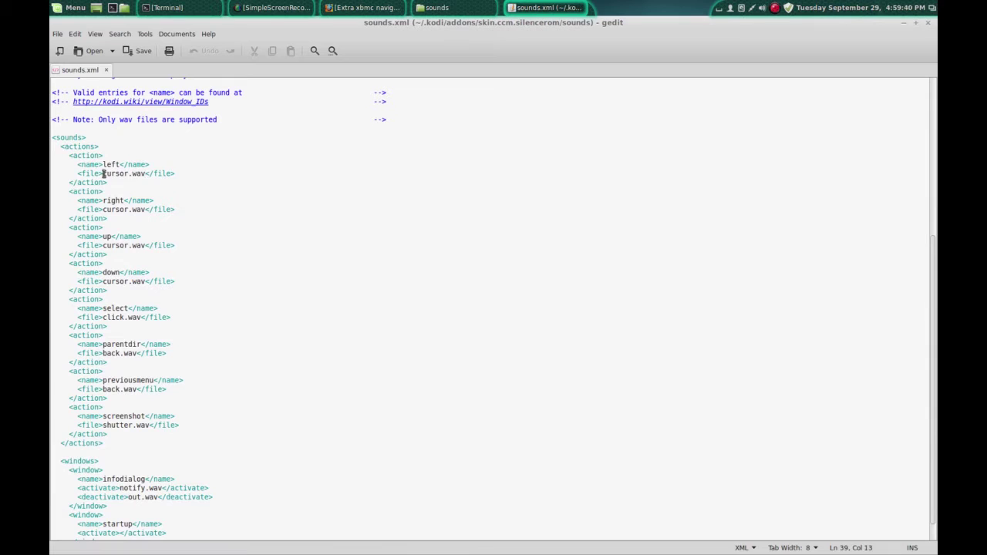
left_click_drag(102, 174, 144, 175)
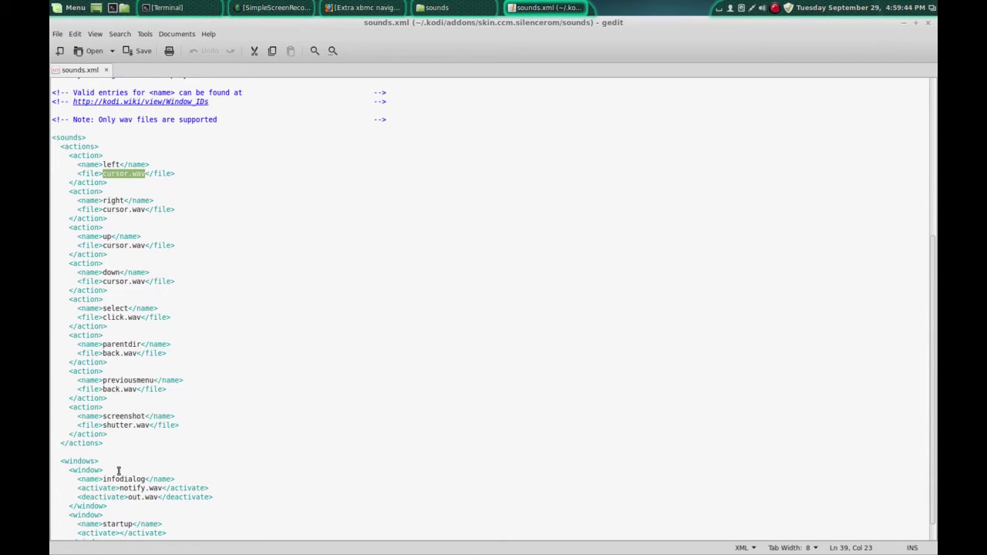
left_click(928, 23)
left_click(428, 153)
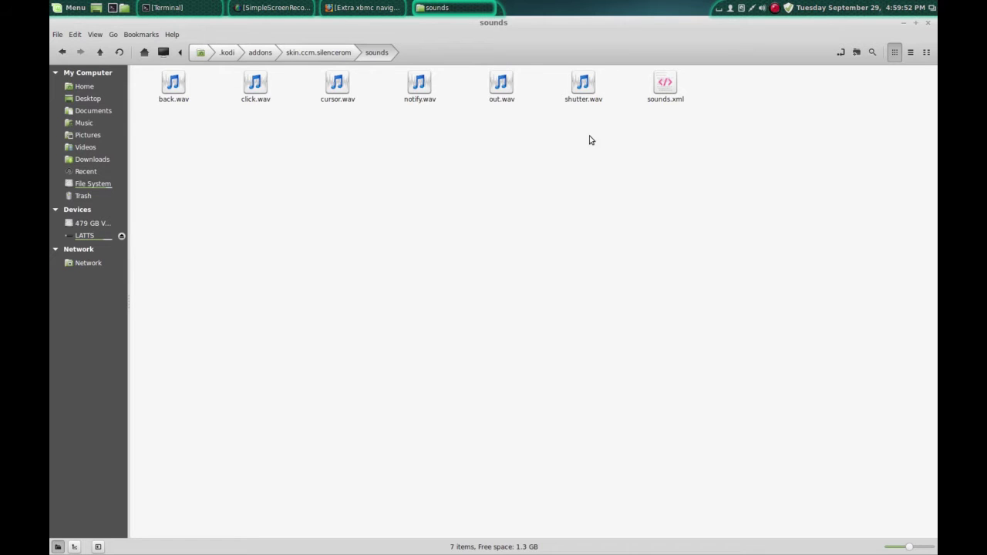
Open the Latts sound pack in Downloads/Kodi/sounds, play notify.wav, and close the media player.
left_click(100, 159)
double_click(144, 83)
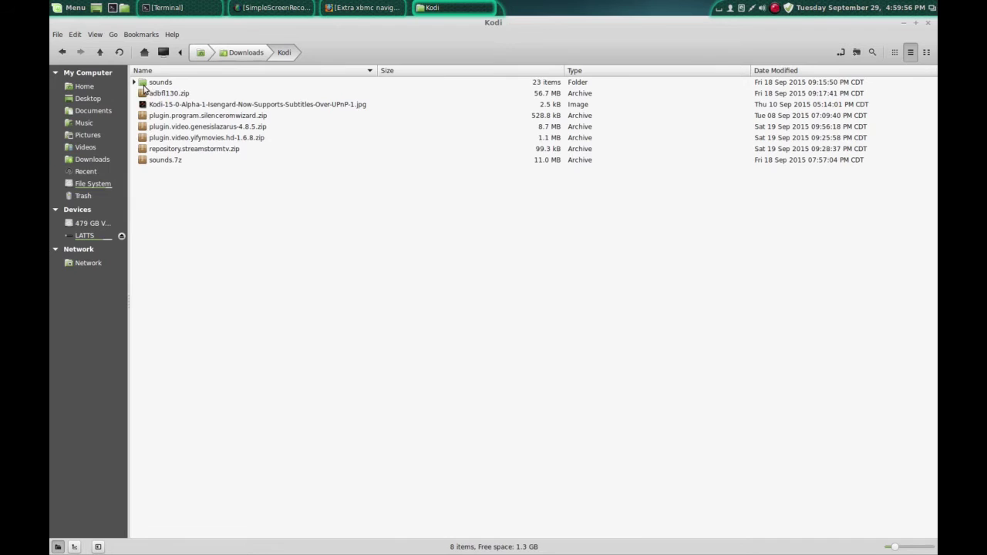
double_click(143, 83)
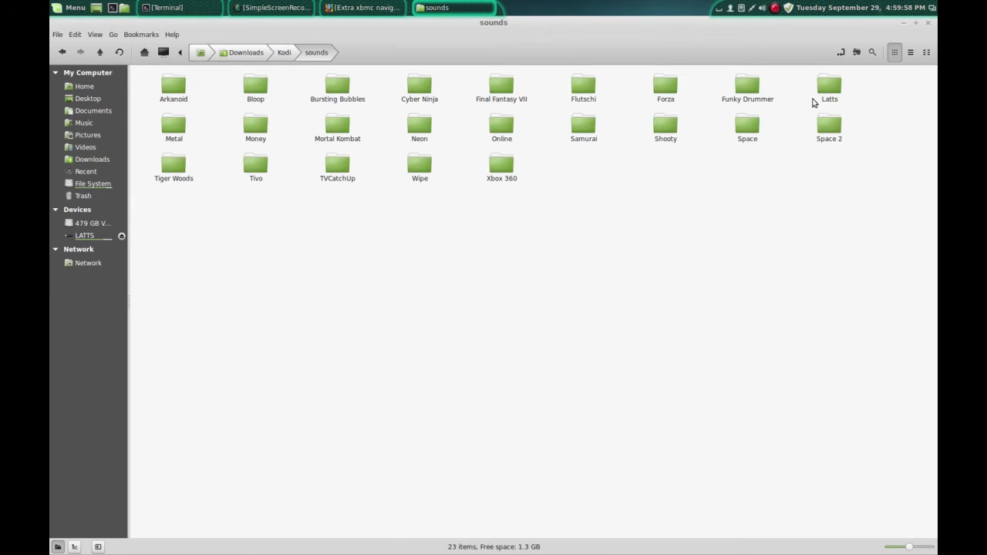
double_click(830, 84)
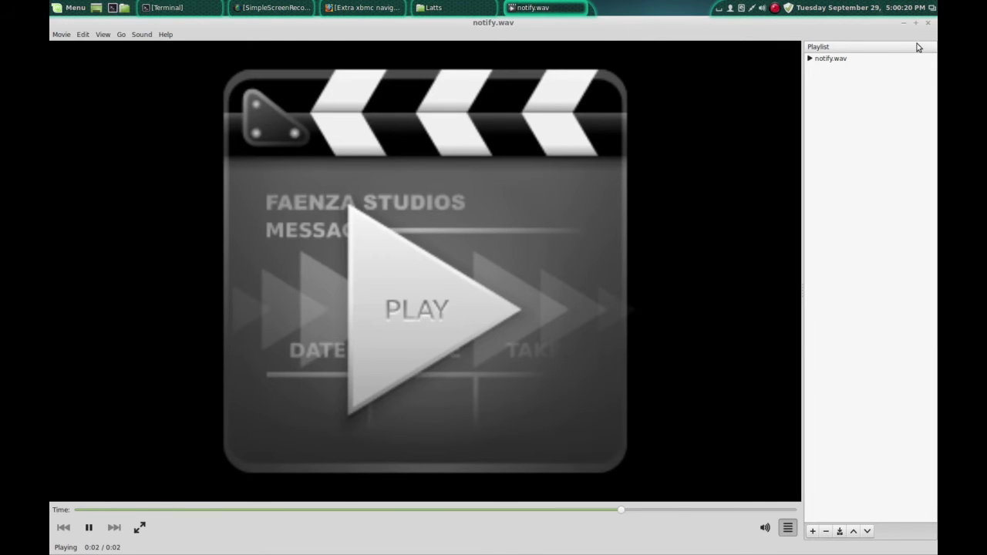
left_click(927, 23)
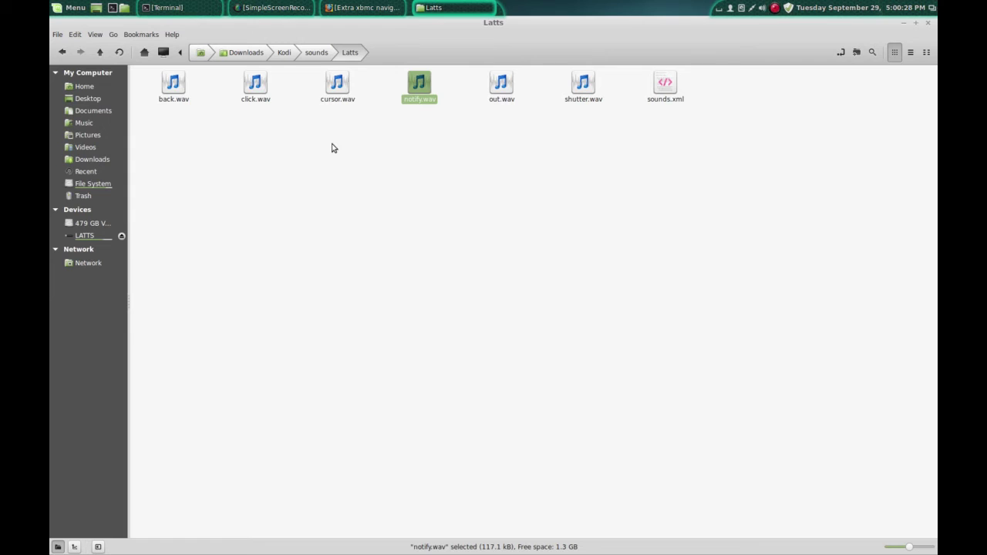
Return to the sound packs in Downloads/Kodi/sounds, look into the Latts folder again, and minimize the file manager.
left_click(321, 60)
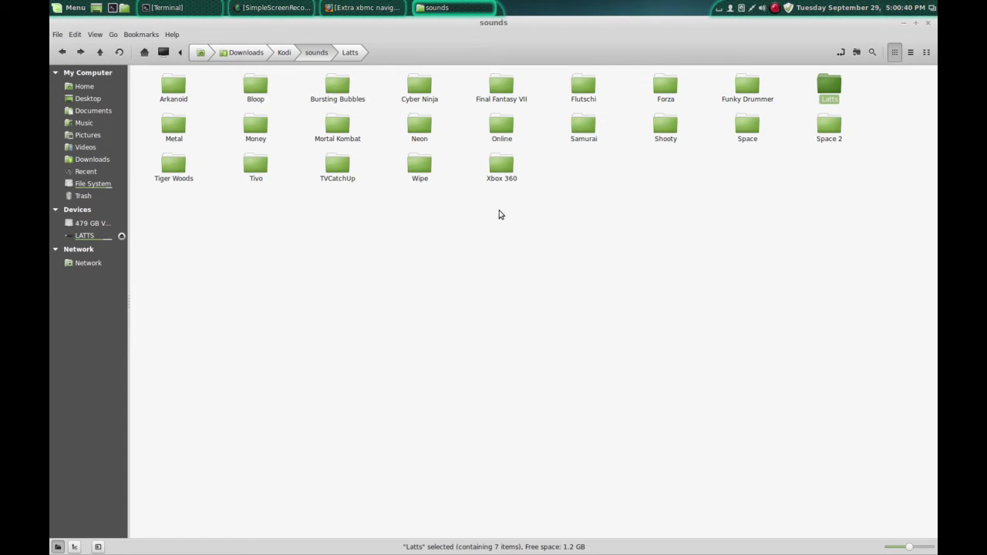
double_click(831, 88)
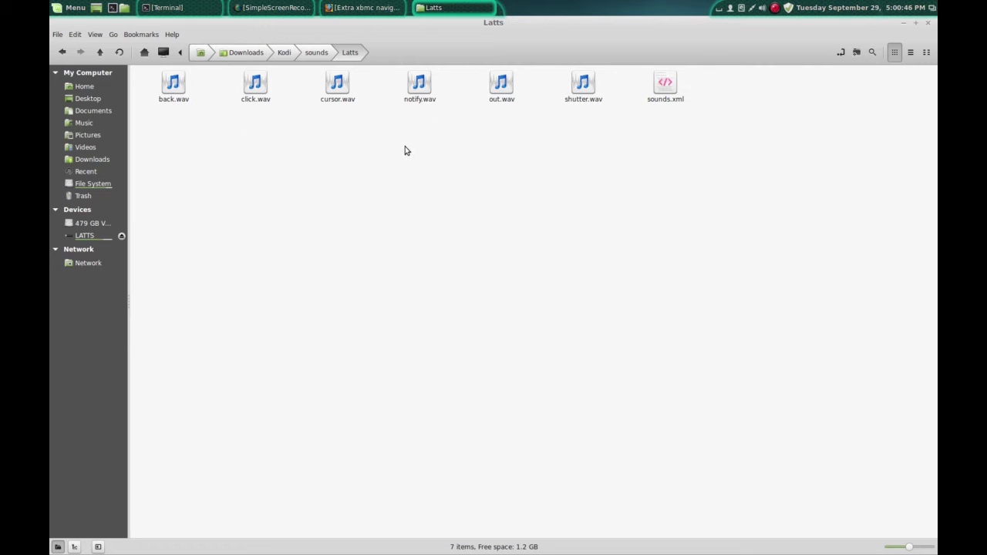
left_click(905, 24)
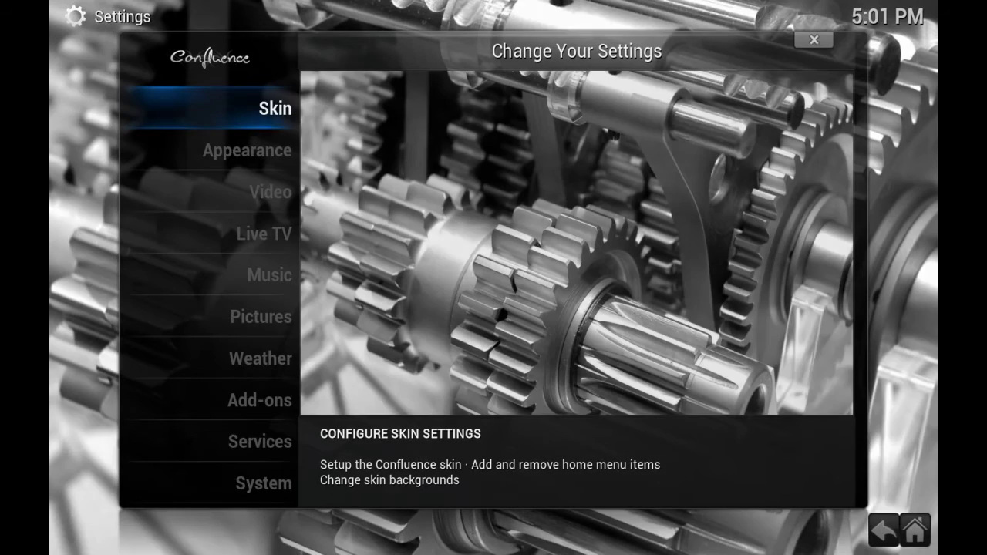
In Kodi, open the Appearance settings and go to the skin's GUI sounds option.
key("Down")
key("Return")
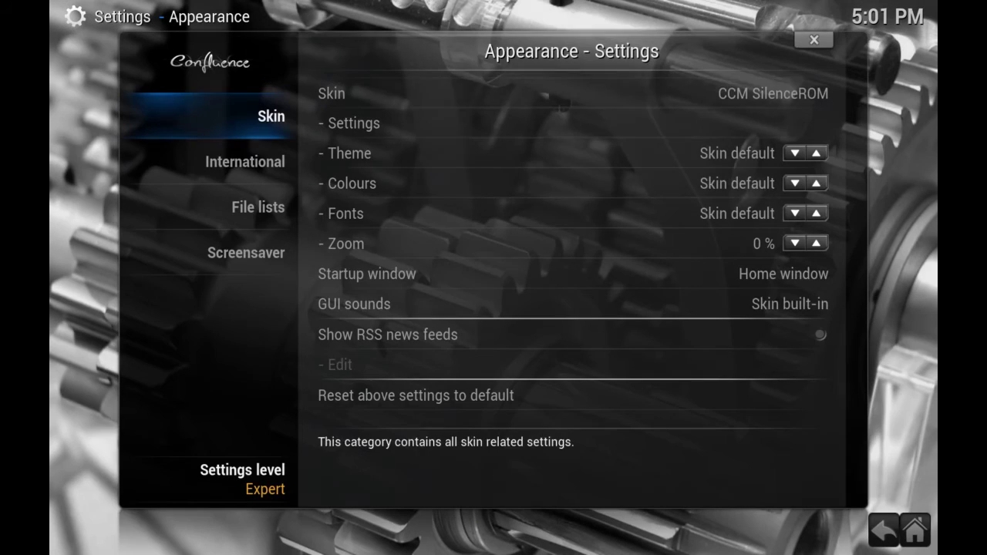
key("Right")
key("Down")
key("Down")
key("Down")
key("Down")
key("Down")
key("Down")
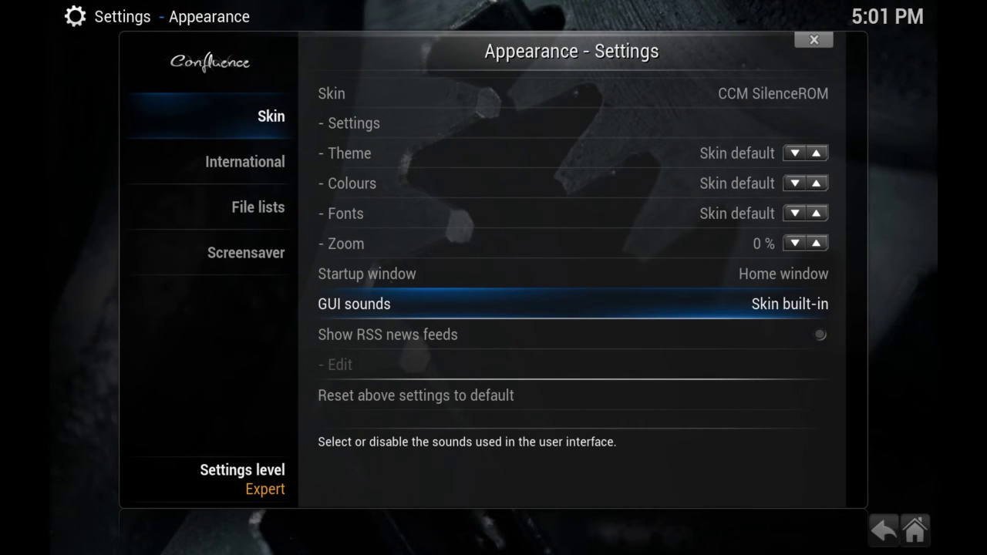
Move up and down through the skin settings to listen to the built-in navigation sounds, ending on GUI sounds.
key("Up")
key("Up")
key("Down")
key("Down")
key("Up")
key("Up")
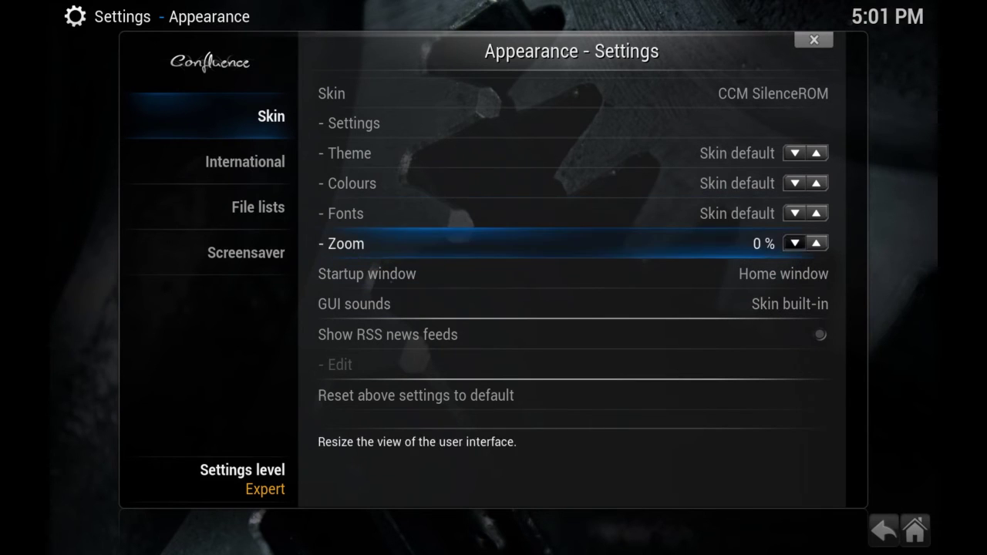
key("Up")
key("Down")
key("Up")
key("Up")
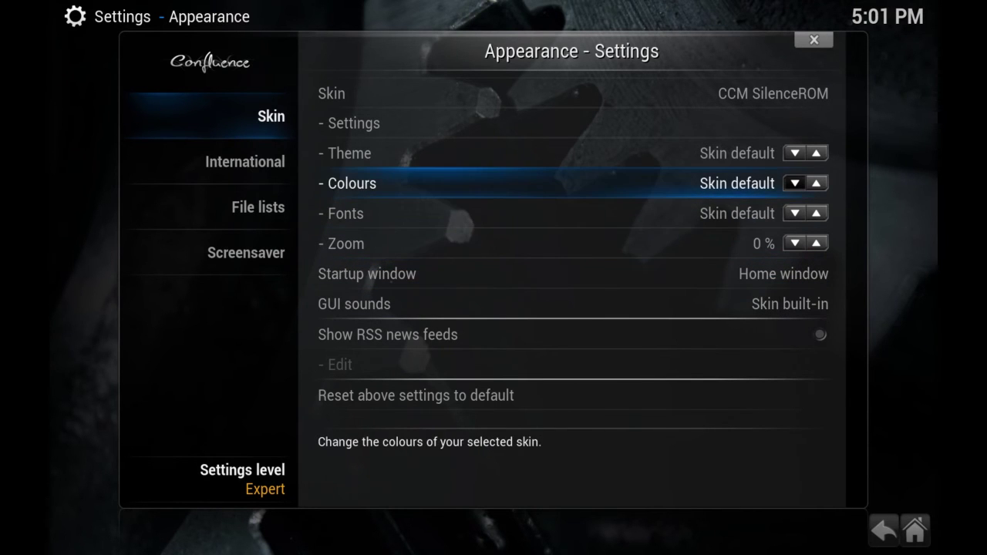
key("Down")
key("Down")
key("Down")
key("Down")
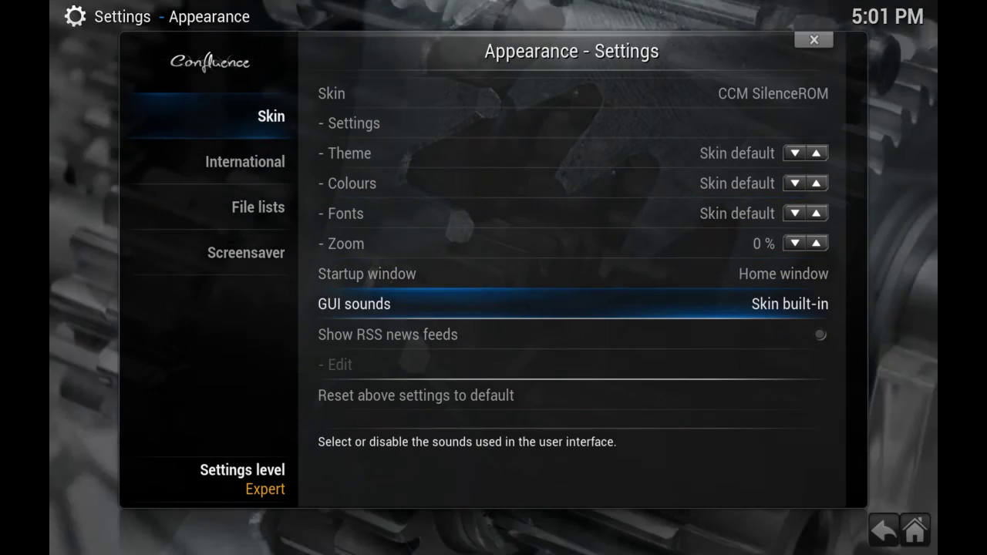
Switch to the file manager and copy the Latts folder from Downloads/Kodi/sounds.
key("alt+Tab")
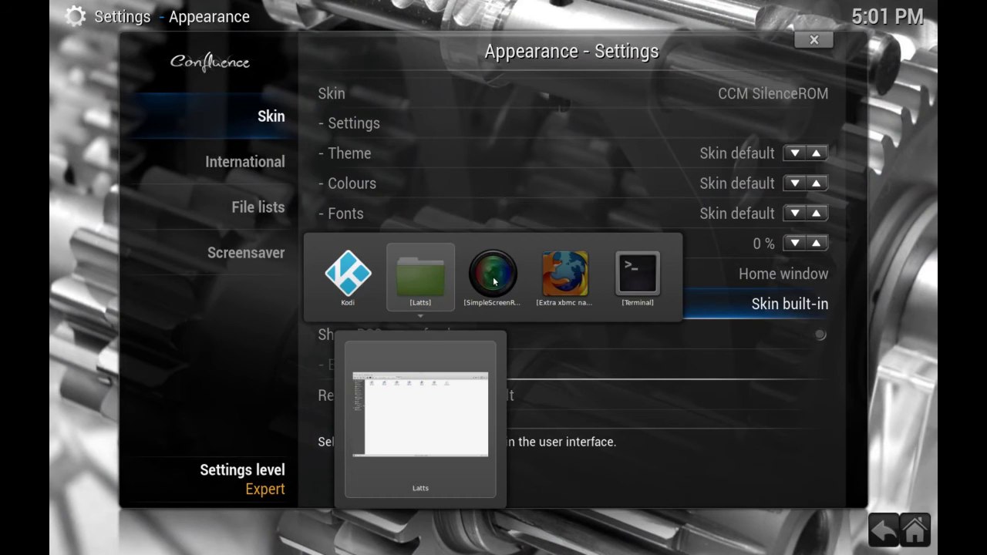
key("alt+Tab")
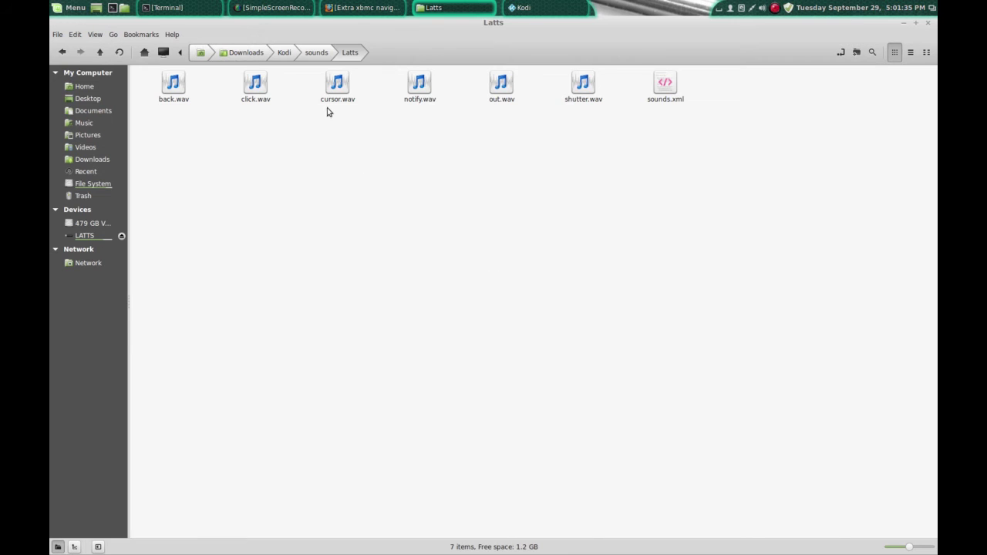
left_click(317, 52)
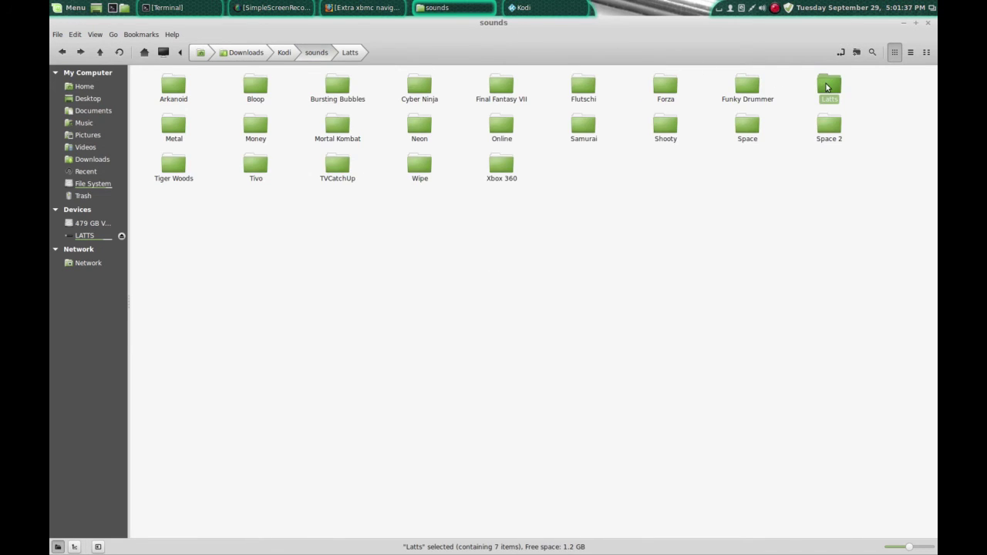
right_click(827, 86)
left_click(833, 151)
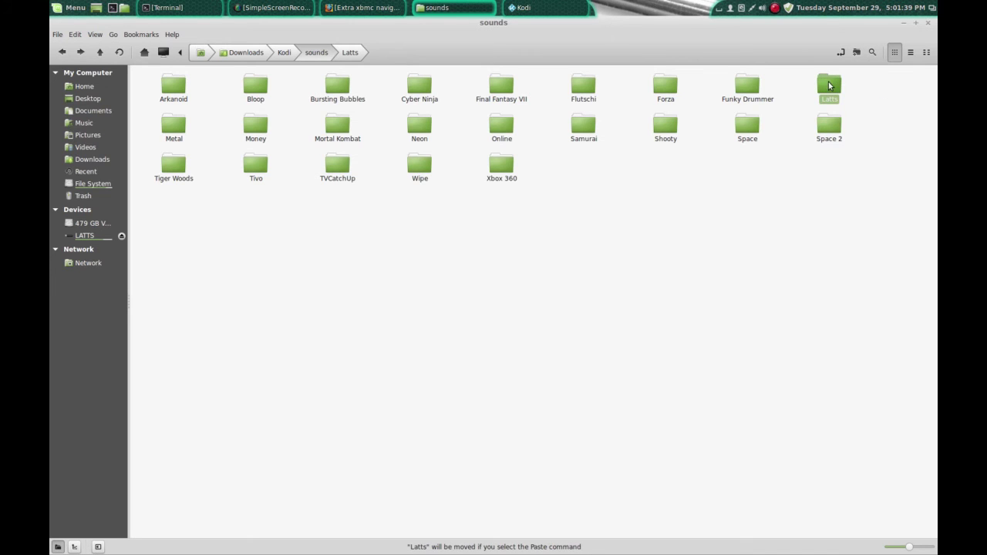
right_click(830, 85)
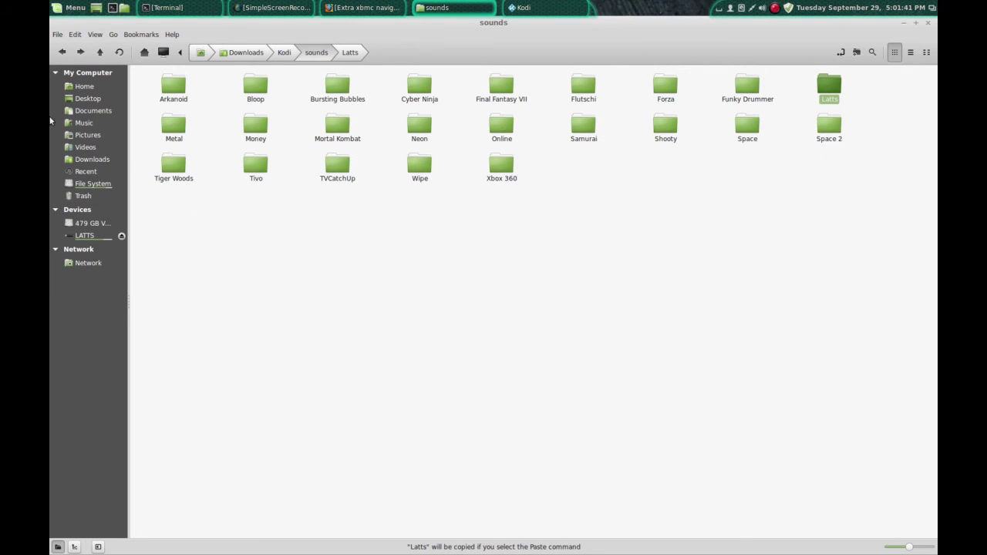
Paste the copied Latts folder into the .kodi/sounds folder in the home directory.
left_click(82, 85)
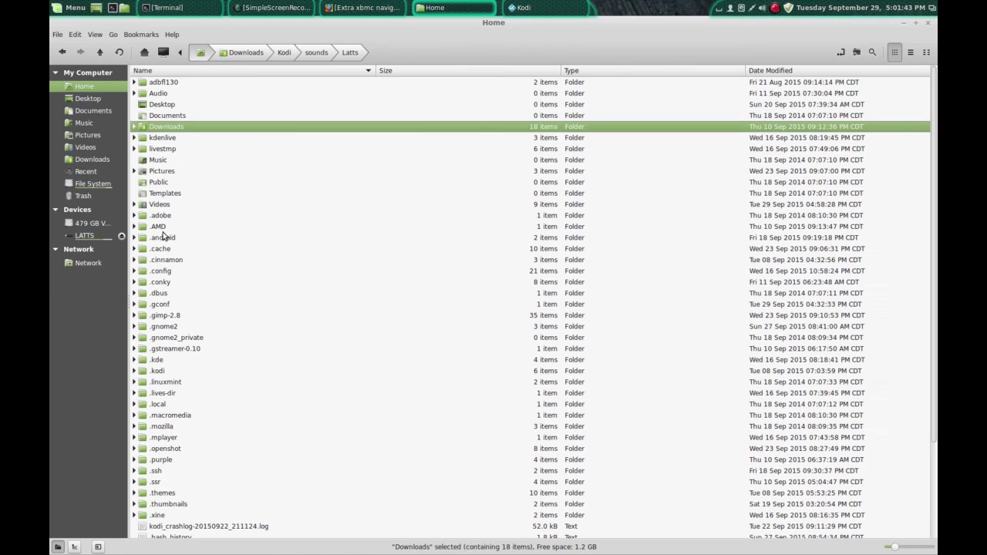
double_click(155, 371)
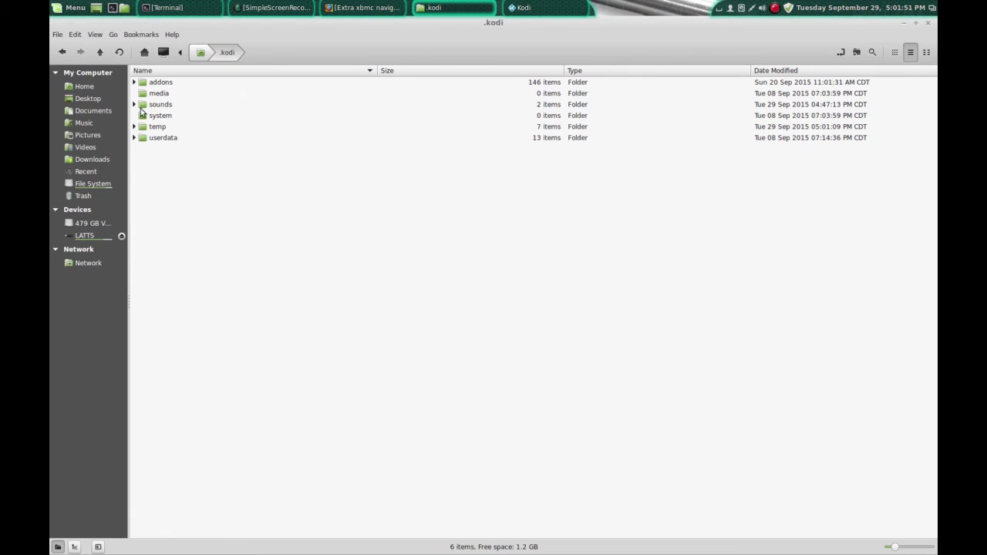
double_click(152, 108)
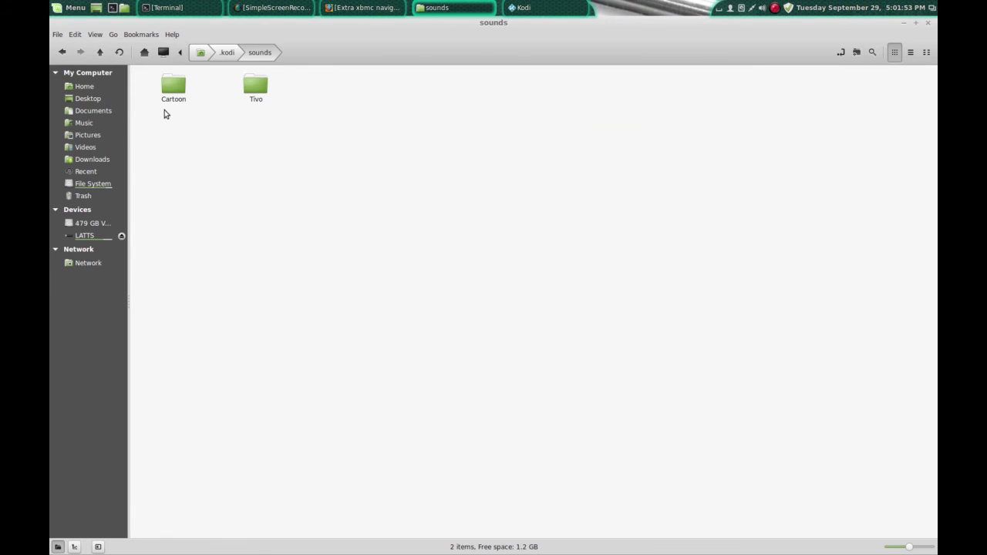
left_click(255, 85)
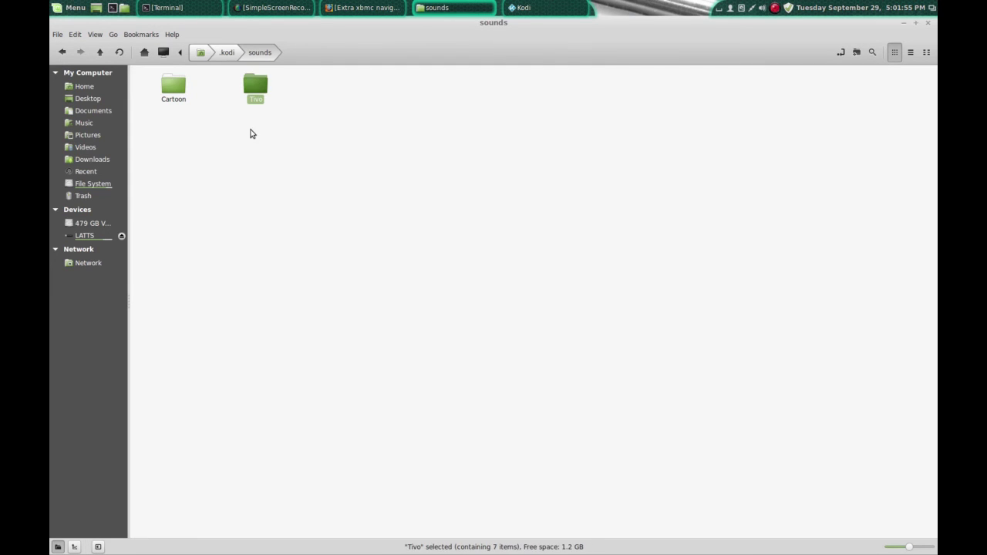
left_click(261, 147)
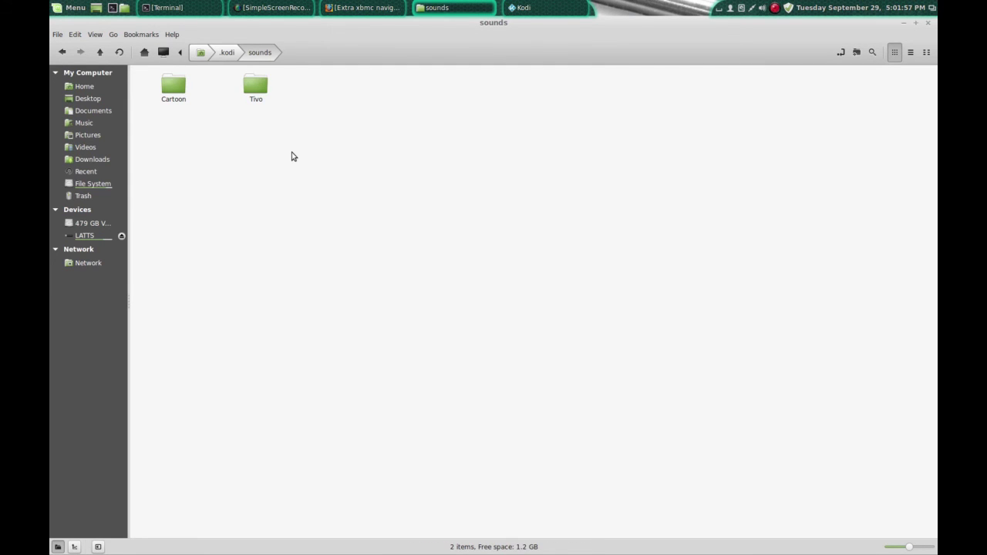
key("ctrl+v")
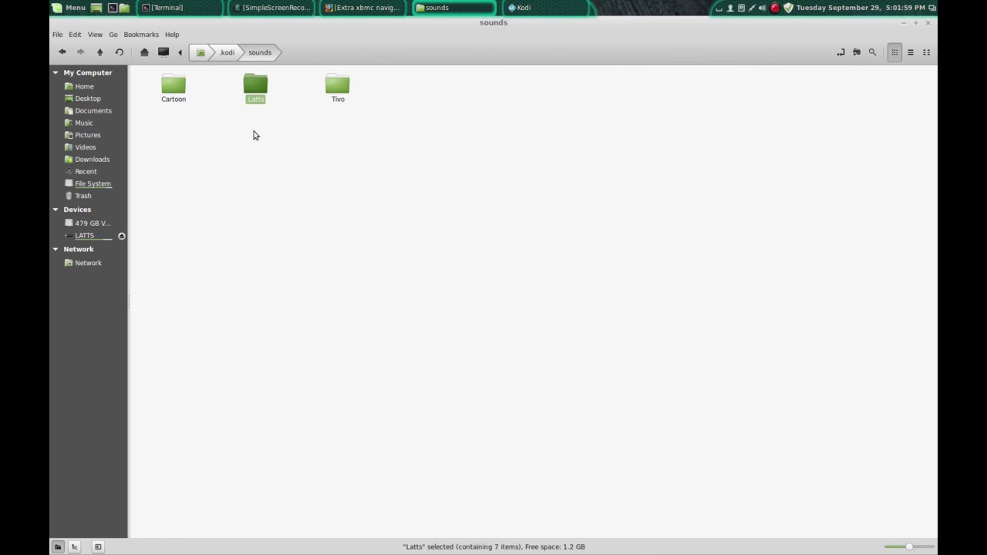
Switch back to Kodi and set GUI sounds to Latts.
left_click(545, 7)
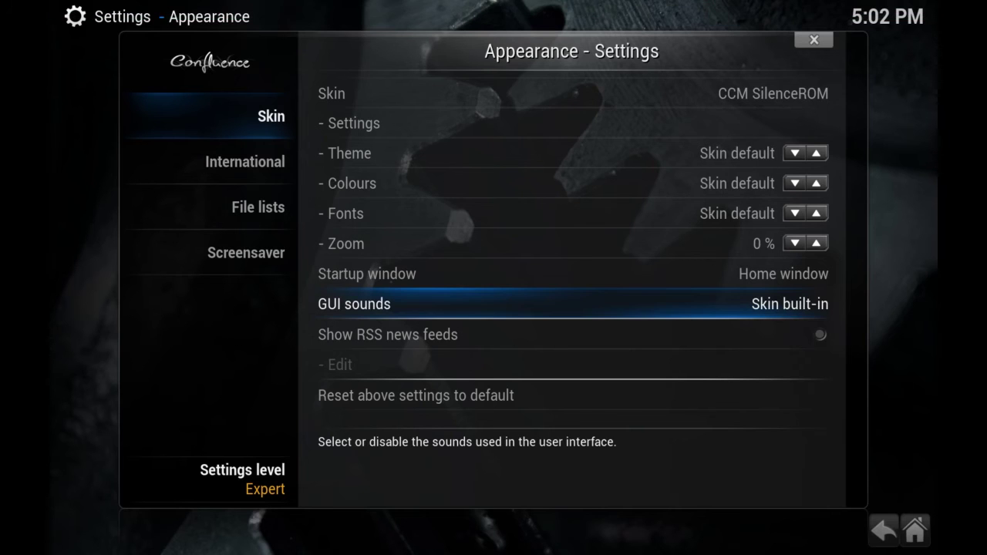
left_click(558, 309)
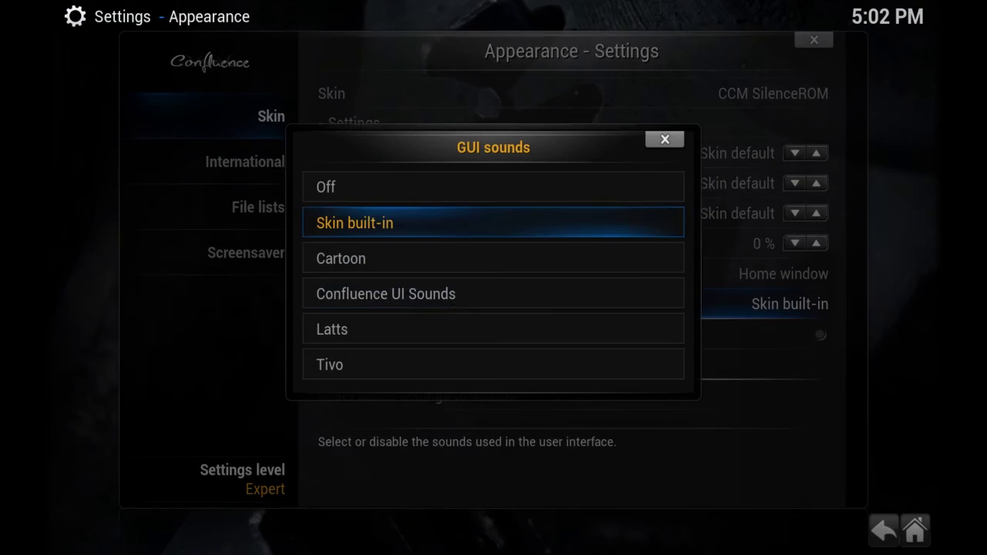
left_click(359, 331)
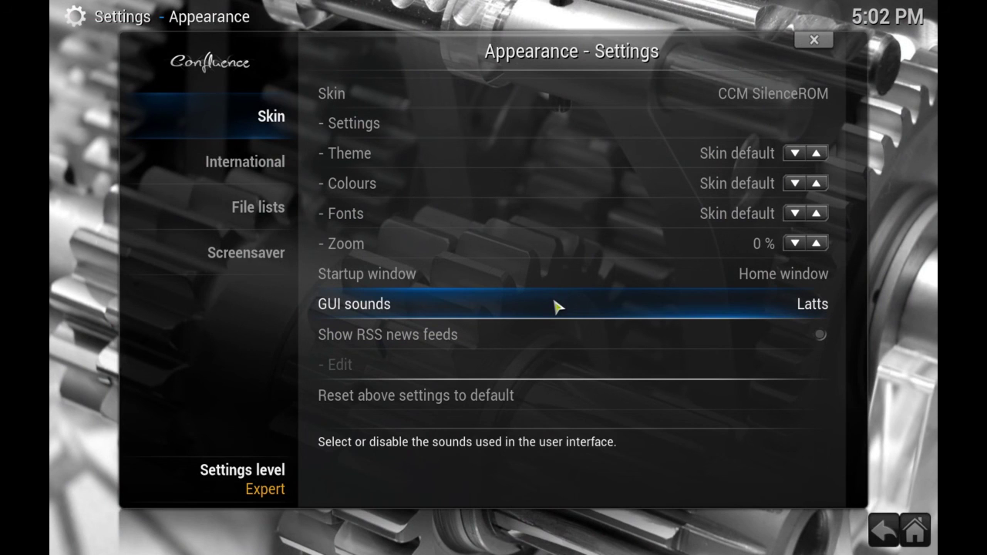
Move through the skin settings to listen to the Latts navigation sounds, and return to the home screen.
key("Up")
key("Up")
key("Up")
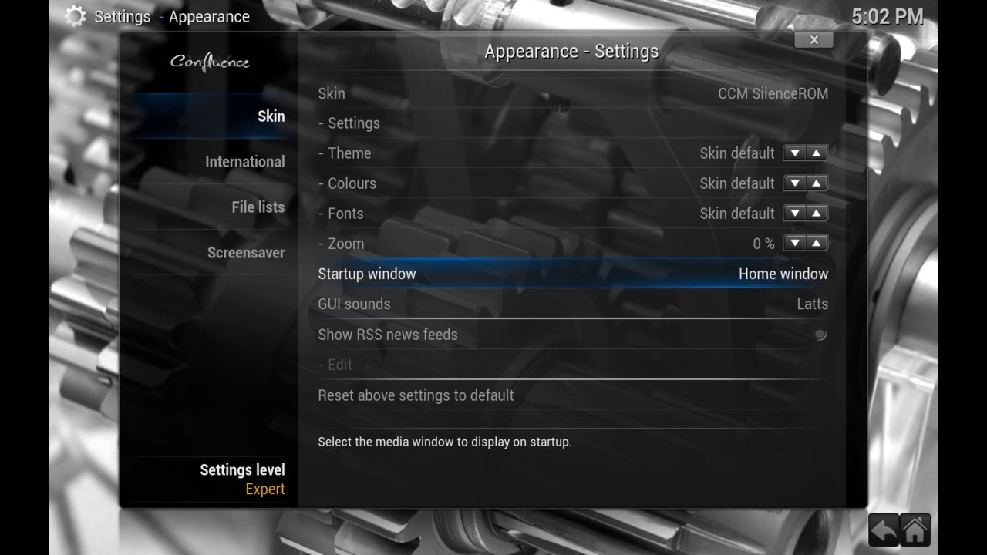
key("Down")
key("Down")
key("Down")
key("Up")
key("Escape")
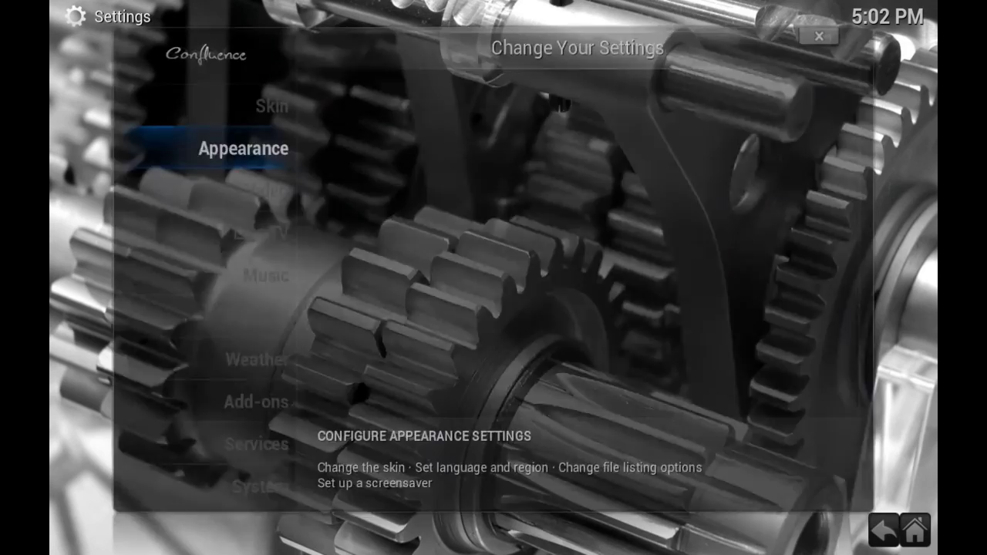
key("Escape")
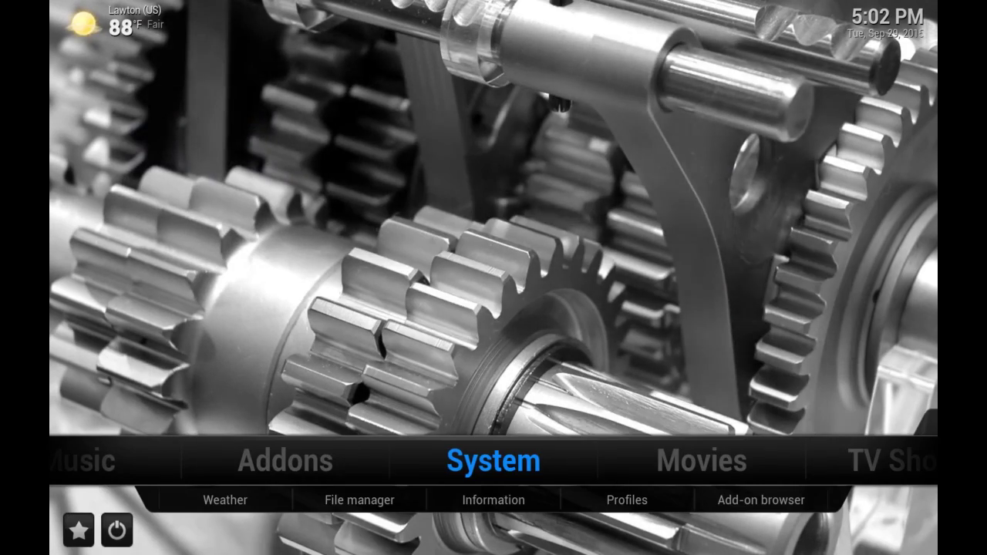